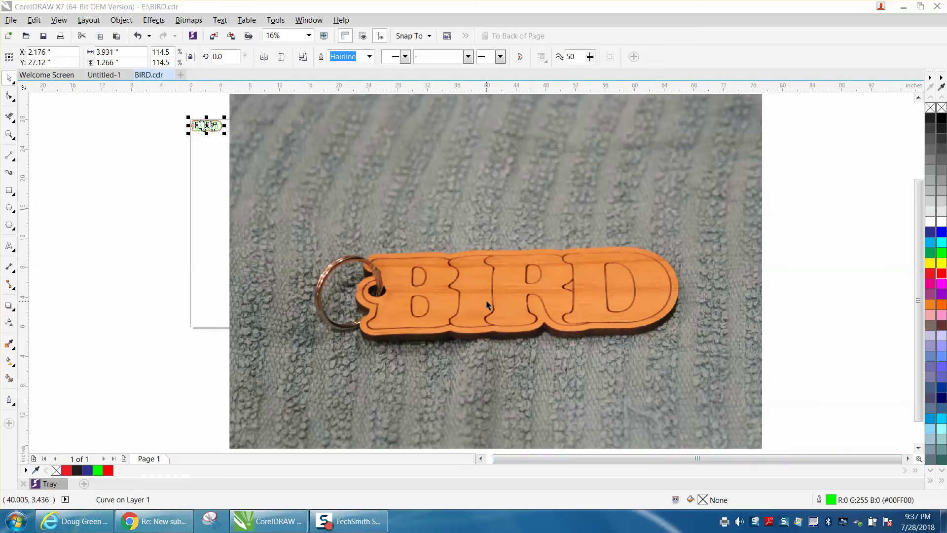
Move the finished-keychain photo off the page to its right side.
{"action": "left_click", "coordinate": [9, 135]}
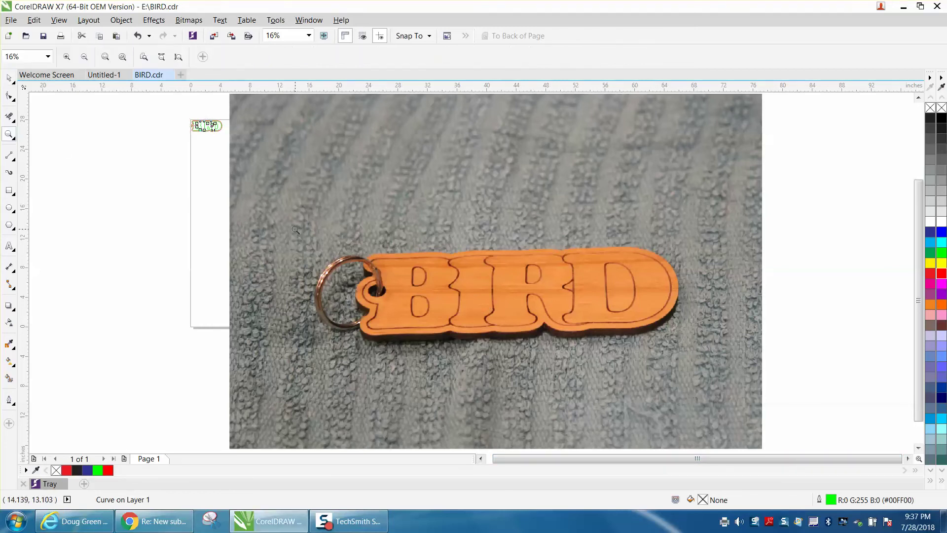
{"action": "left_click", "coordinate": [496, 292]}
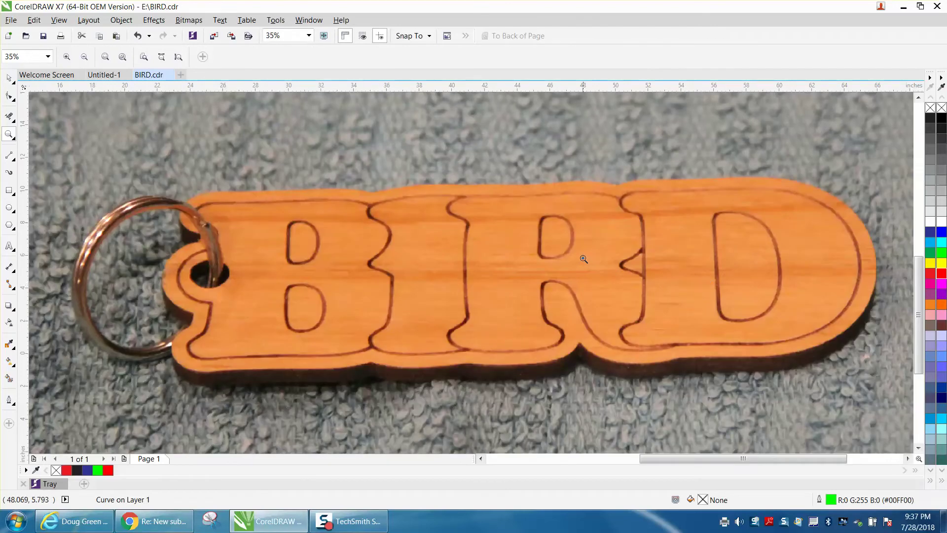
{"action": "scroll", "coordinate": [584, 259], "scroll_direction": "down", "scroll_amount": 2}
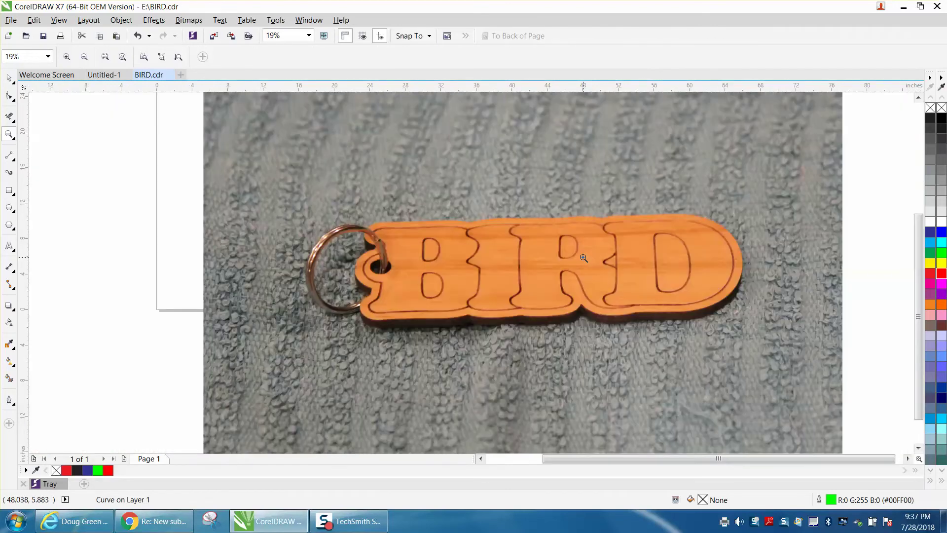
{"action": "scroll", "coordinate": [583, 259], "scroll_direction": "down", "scroll_amount": 2}
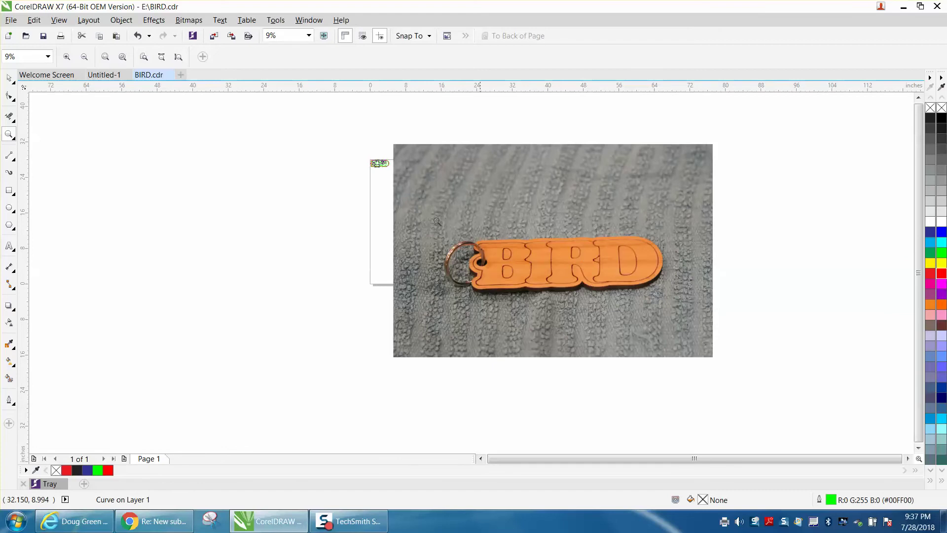
{"action": "left_click", "coordinate": [9, 78]}
{"action": "left_click_drag", "start_coordinate": [497, 216], "coordinate": [596, 225]}
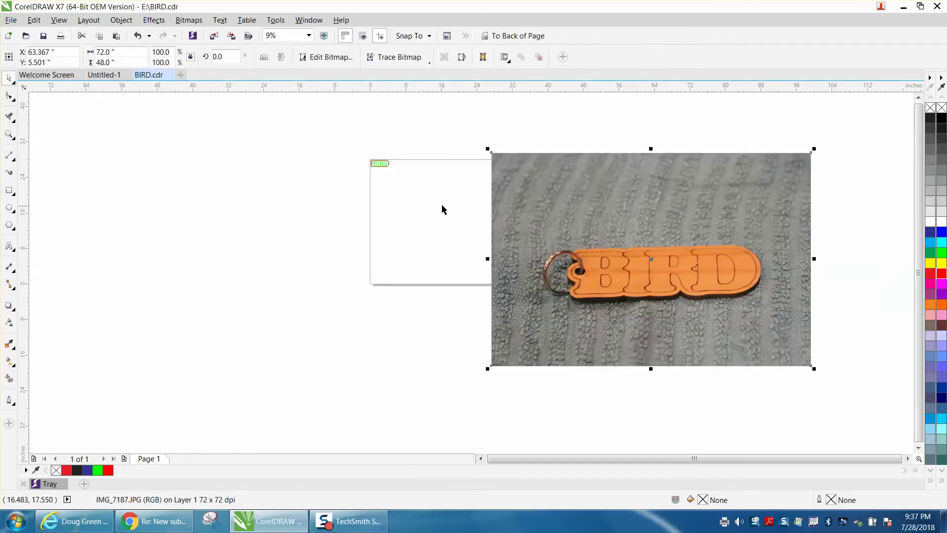
Zoom in closely on the small green and red BIRD outlines at the page corner.
{"action": "left_click", "coordinate": [9, 134]}
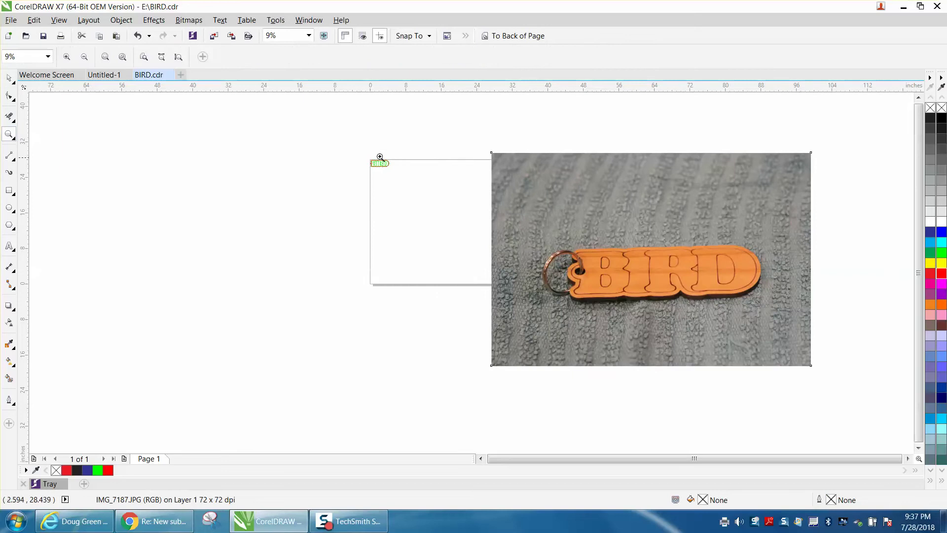
{"action": "left_click_drag", "start_coordinate": [376, 154], "coordinate": [414, 177]}
{"action": "left_click_drag", "start_coordinate": [144, 184], "coordinate": [525, 344]}
{"action": "left_click", "coordinate": [8, 78]}
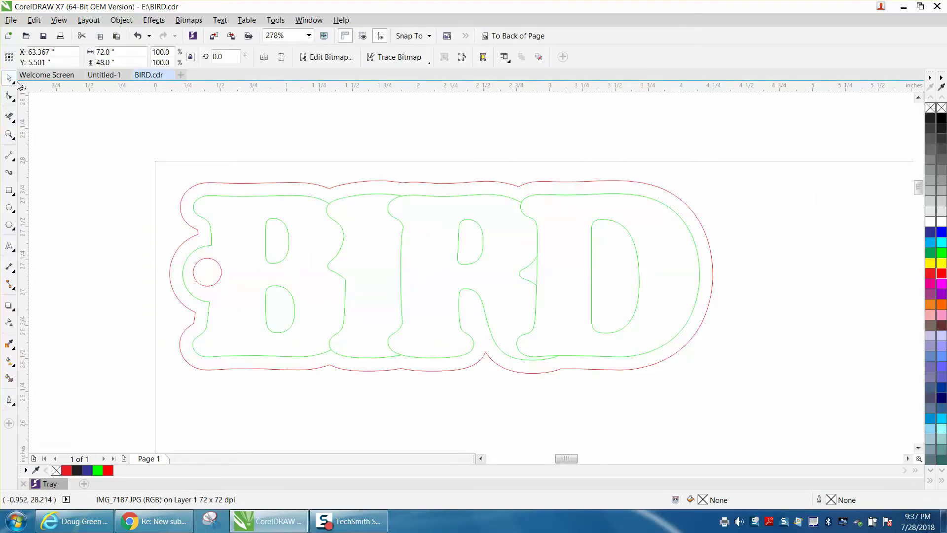
{"action": "left_click", "coordinate": [206, 184]}
{"action": "left_click", "coordinate": [538, 243]}
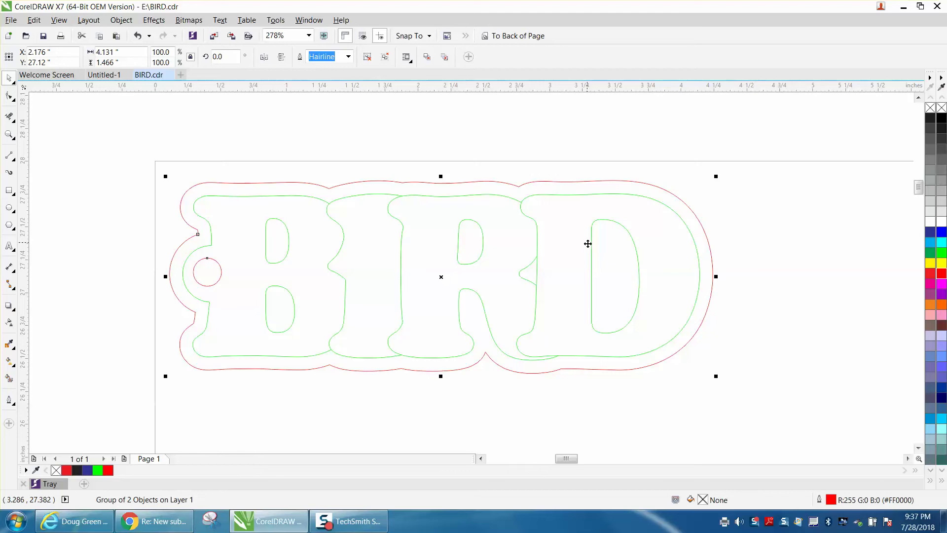
{"action": "left_click", "coordinate": [576, 177]}
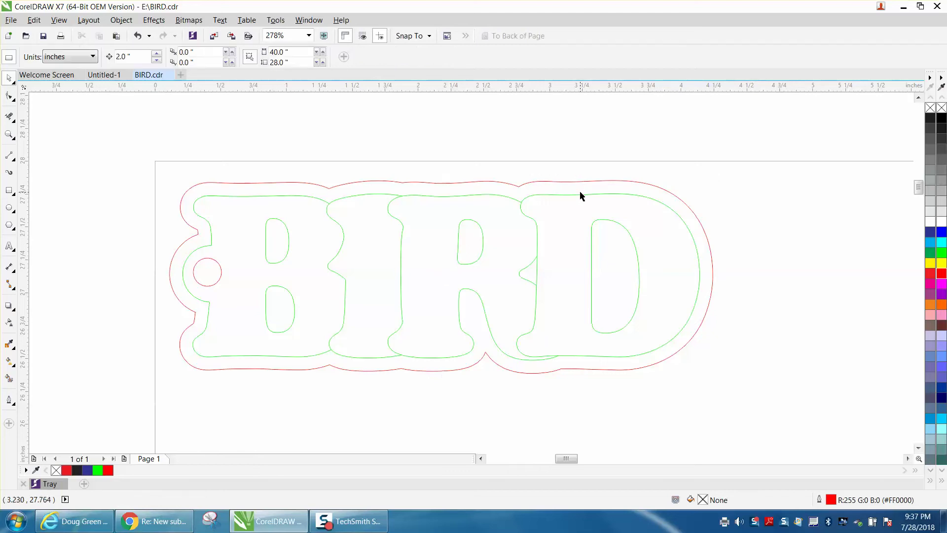
{"action": "left_click", "coordinate": [581, 195]}
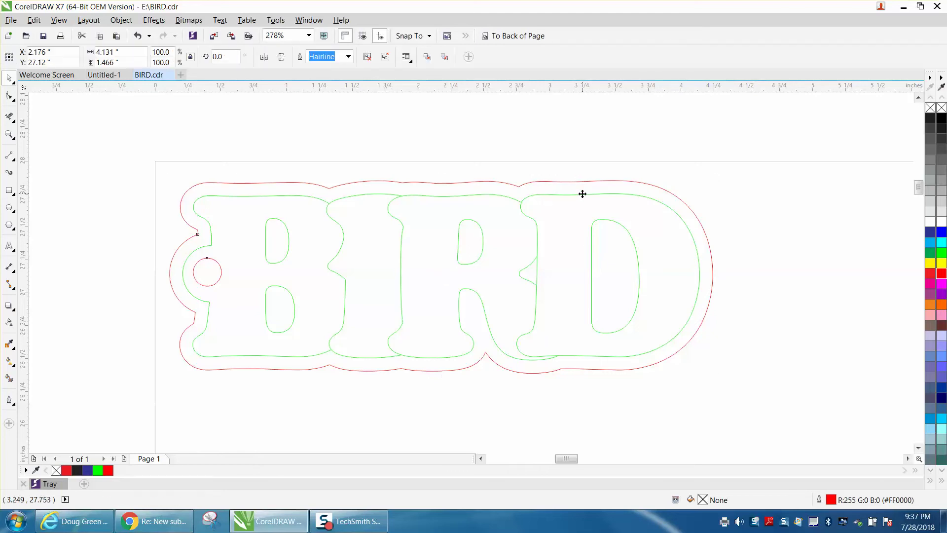
{"action": "left_click", "coordinate": [714, 374]}
{"action": "left_click", "coordinate": [685, 326]}
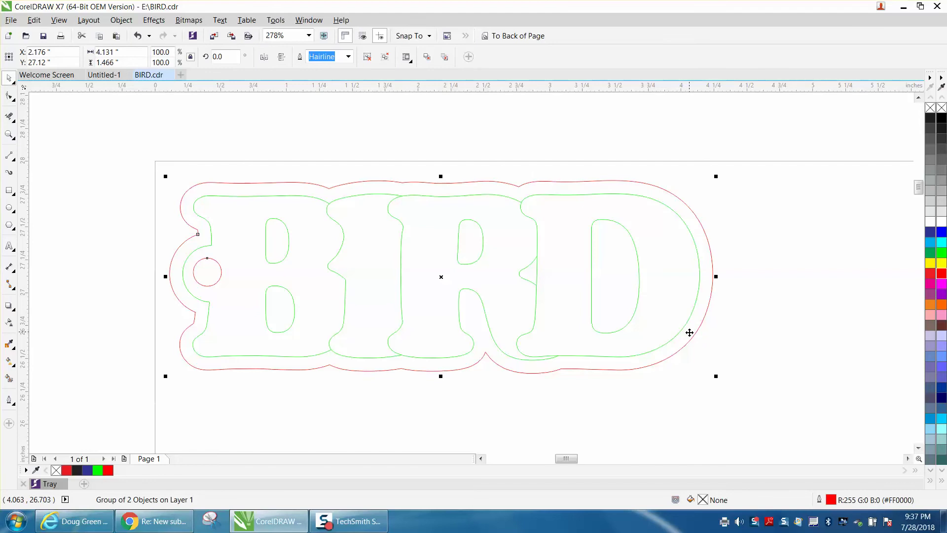
{"action": "key", "text": "Up"}
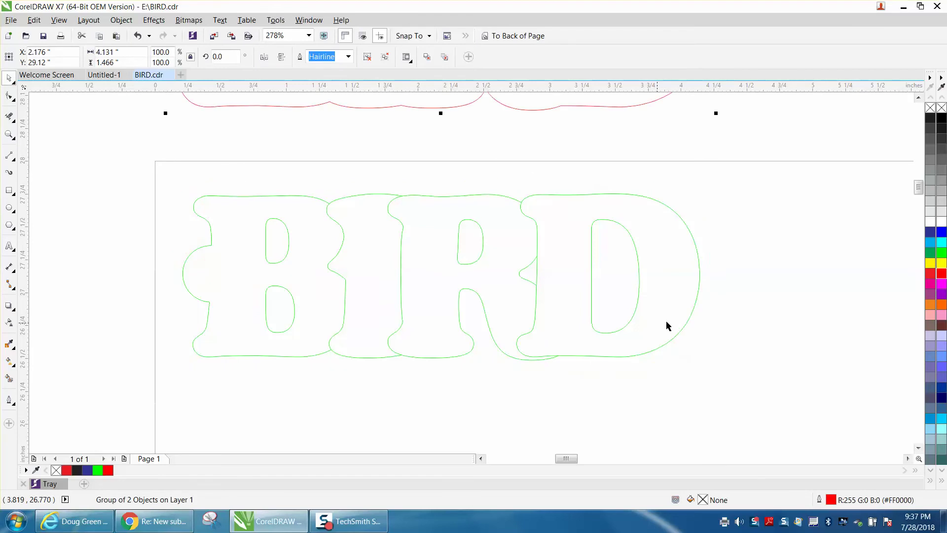
{"action": "key", "text": "F10"}
{"action": "left_click", "coordinate": [592, 273]}
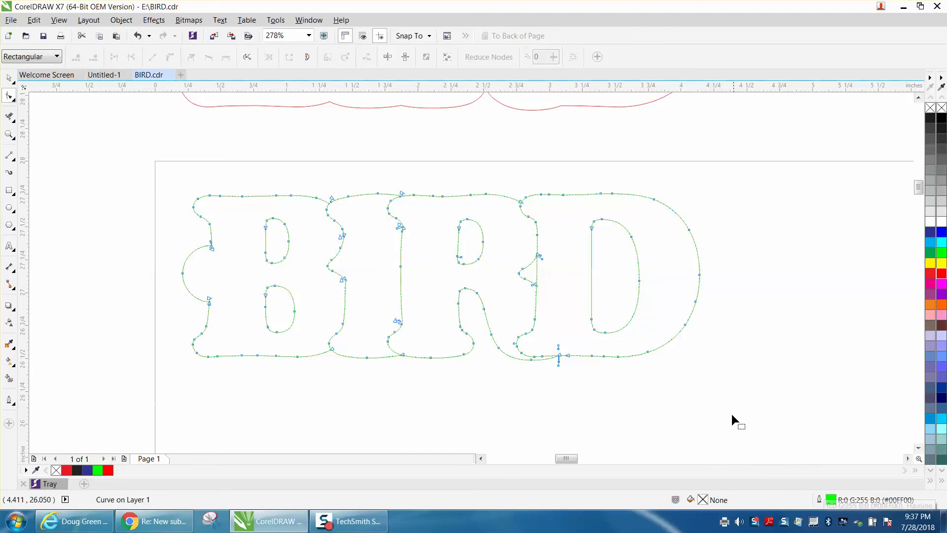
{"action": "scroll", "coordinate": [694, 375], "scroll_direction": "down", "scroll_amount": 3}
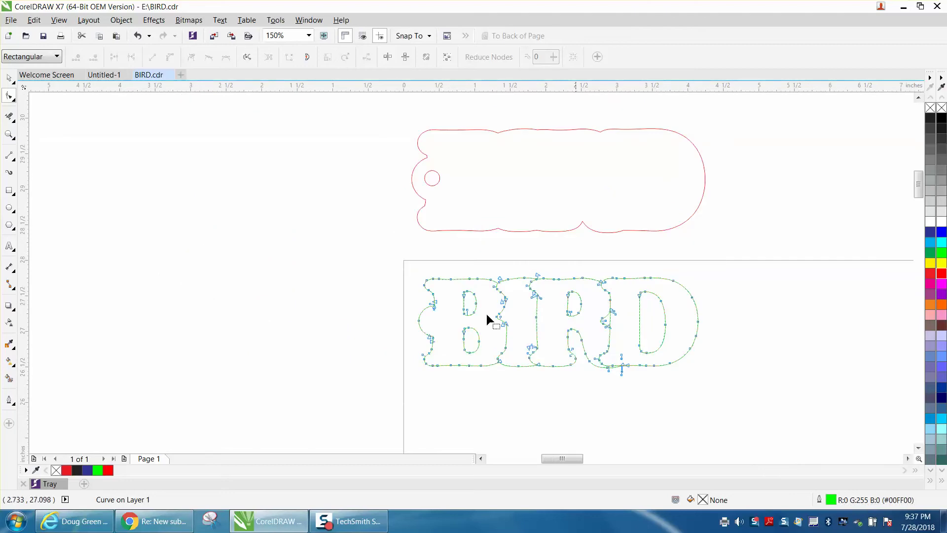
{"action": "left_click", "coordinate": [9, 78]}
{"action": "left_click", "coordinate": [506, 230]}
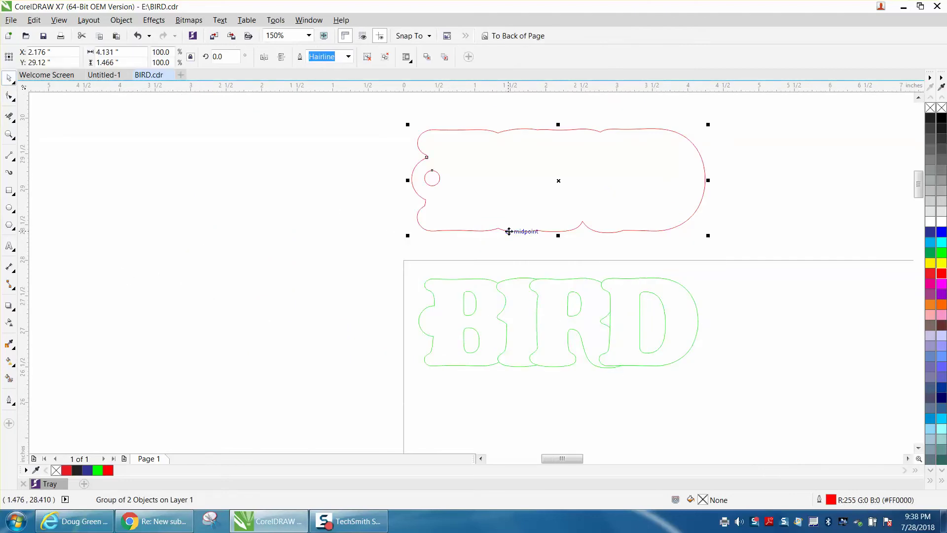
{"action": "key", "text": "ctrl+z"}
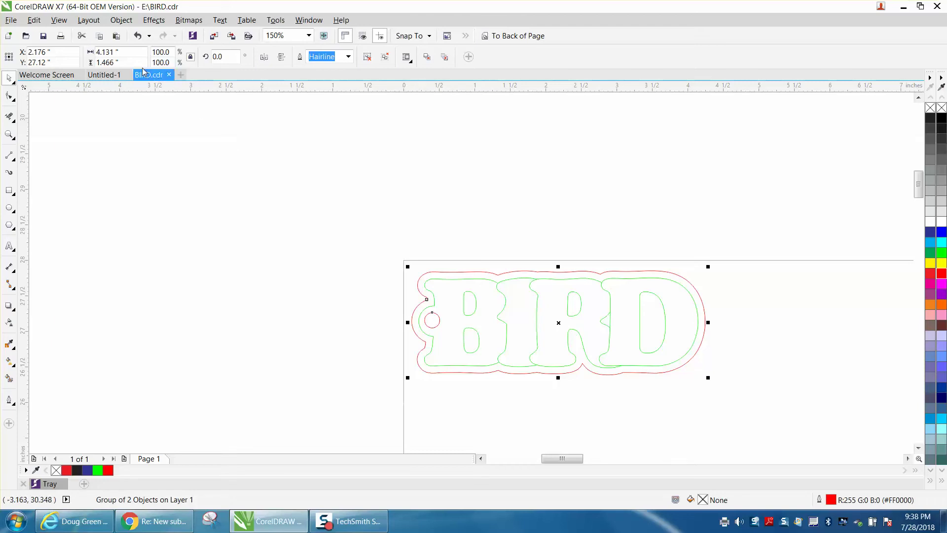
{"action": "left_click", "coordinate": [62, 37]}
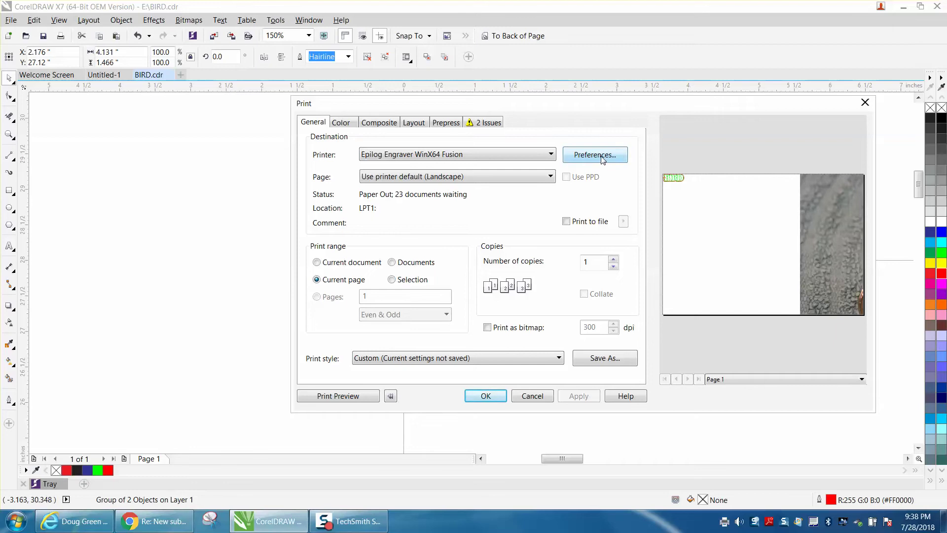
{"action": "left_click", "coordinate": [595, 155]}
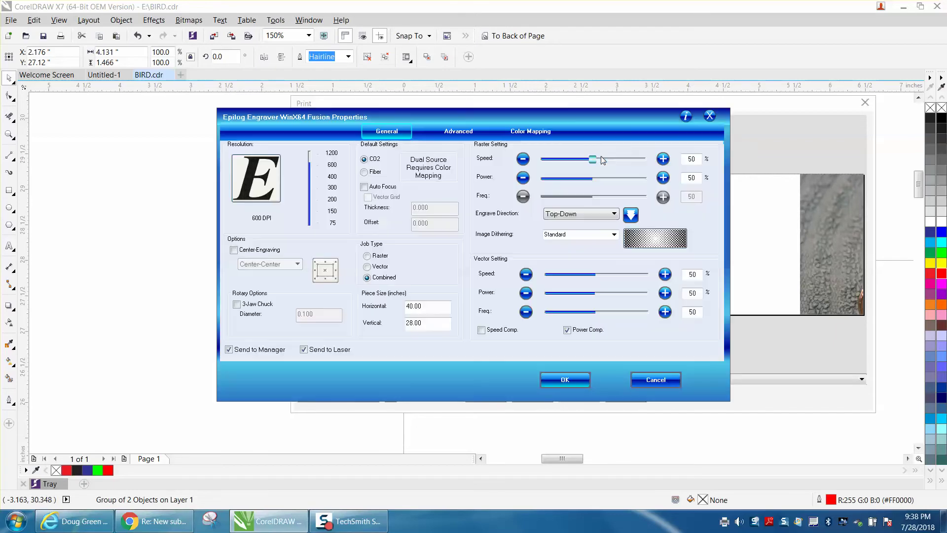
{"action": "left_click", "coordinate": [545, 133]}
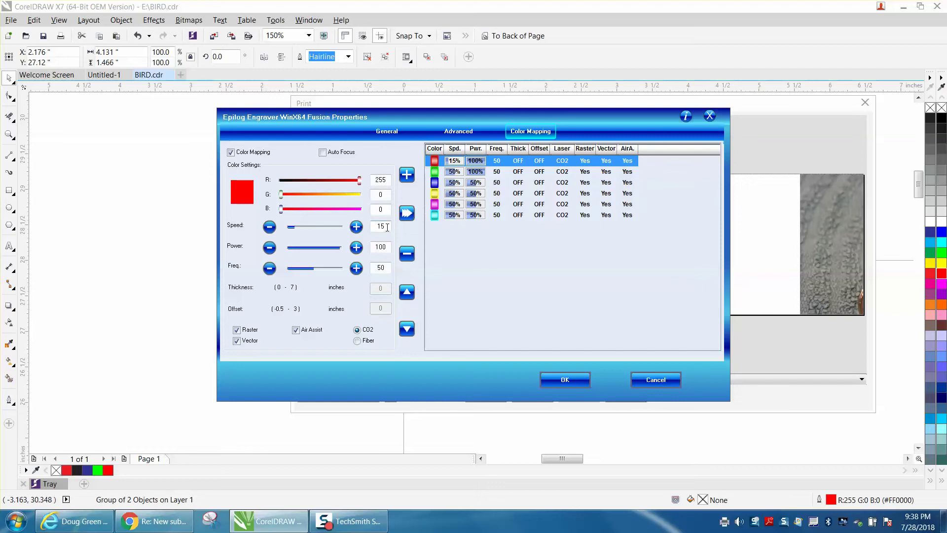
{"action": "left_click_drag", "start_coordinate": [388, 227], "coordinate": [375, 226]}
{"action": "left_click", "coordinate": [408, 213]}
{"action": "left_click", "coordinate": [437, 172]}
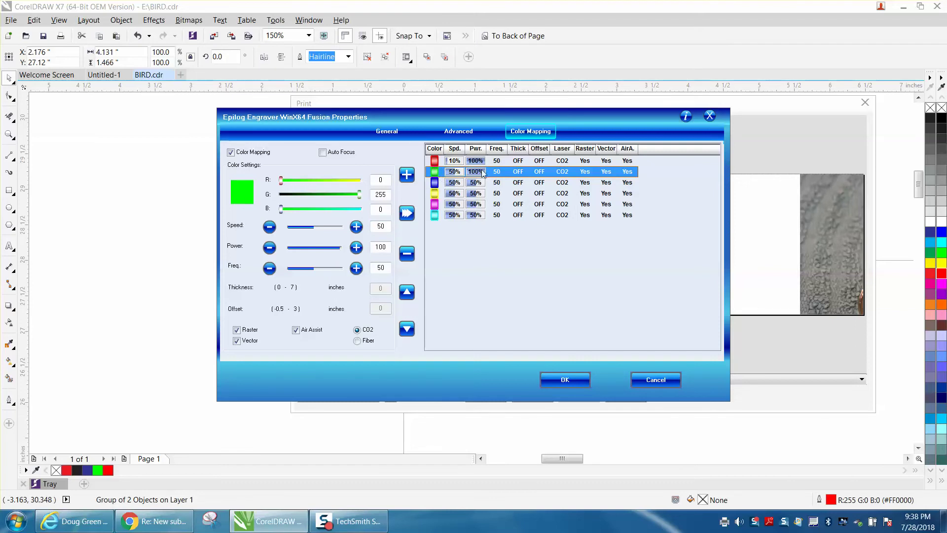
{"action": "left_click", "coordinate": [572, 379]}
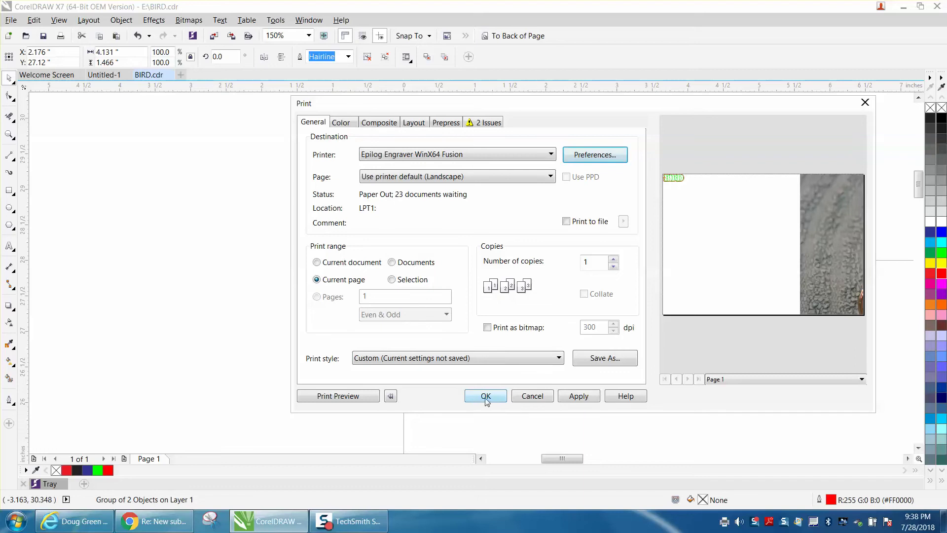
{"action": "left_click", "coordinate": [533, 396]}
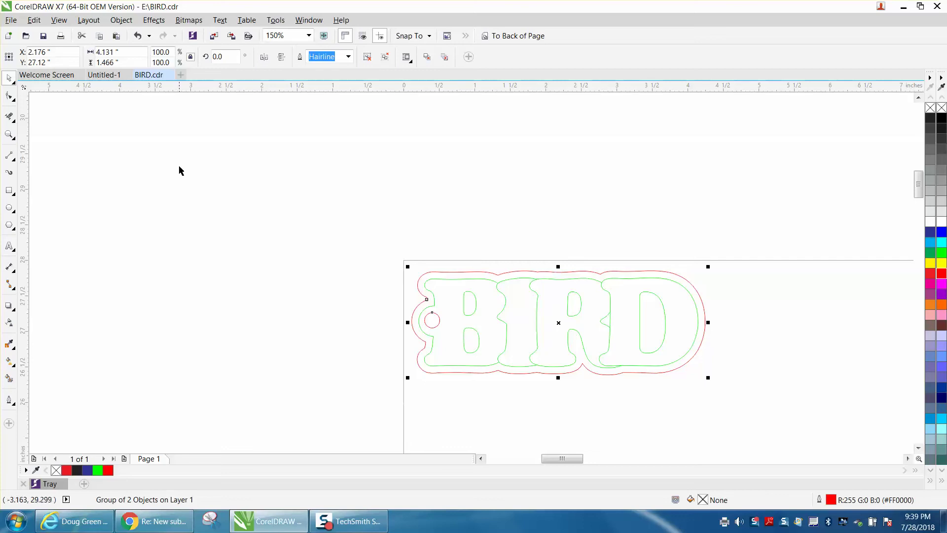
{"action": "left_click", "coordinate": [65, 39]}
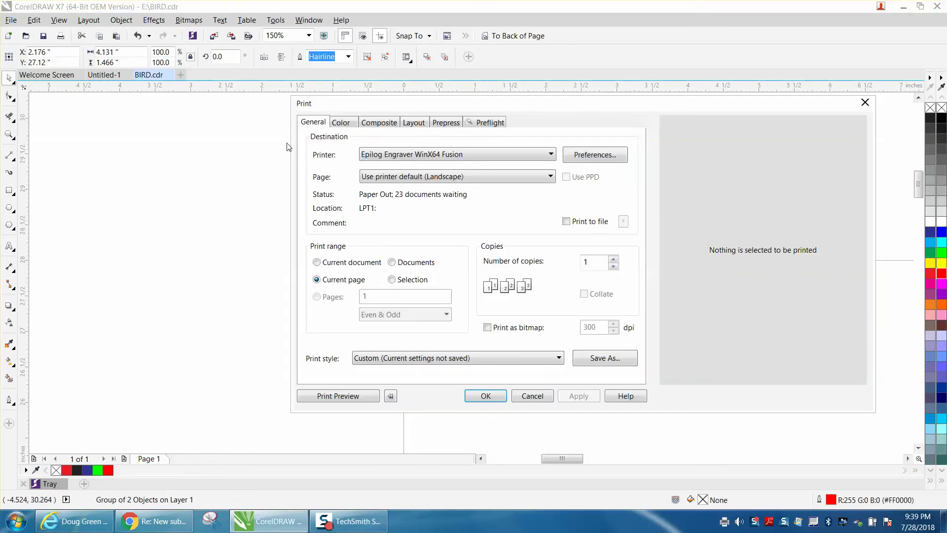
{"action": "left_click", "coordinate": [591, 157]}
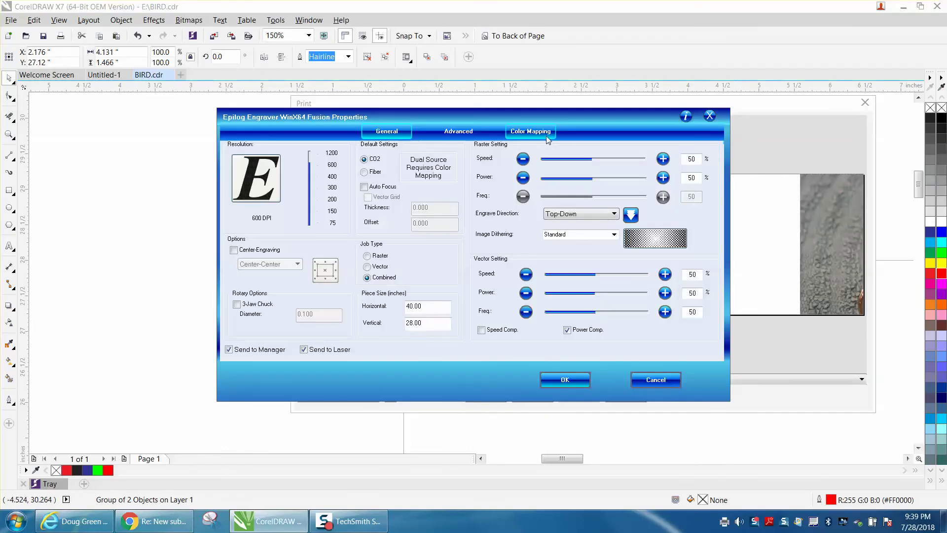
{"action": "left_click", "coordinate": [545, 134]}
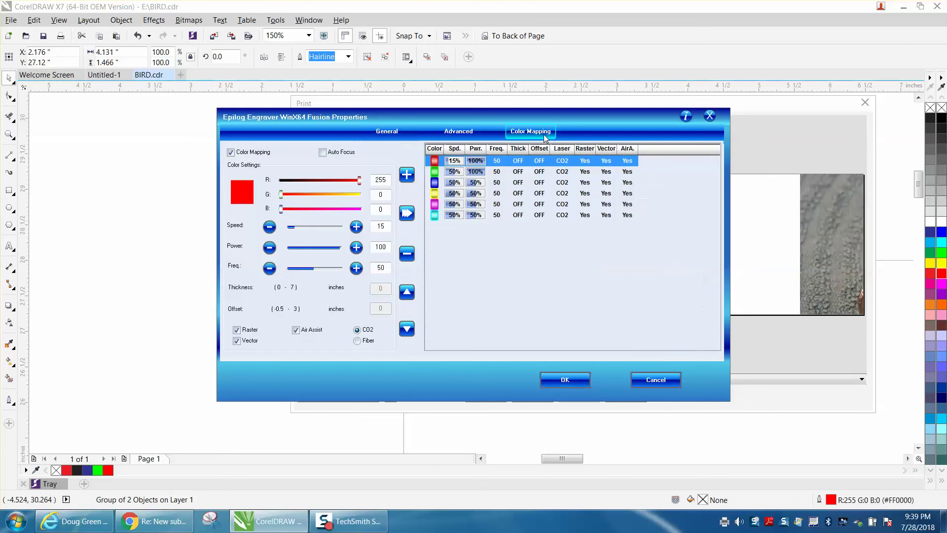
{"action": "left_click", "coordinate": [324, 153]}
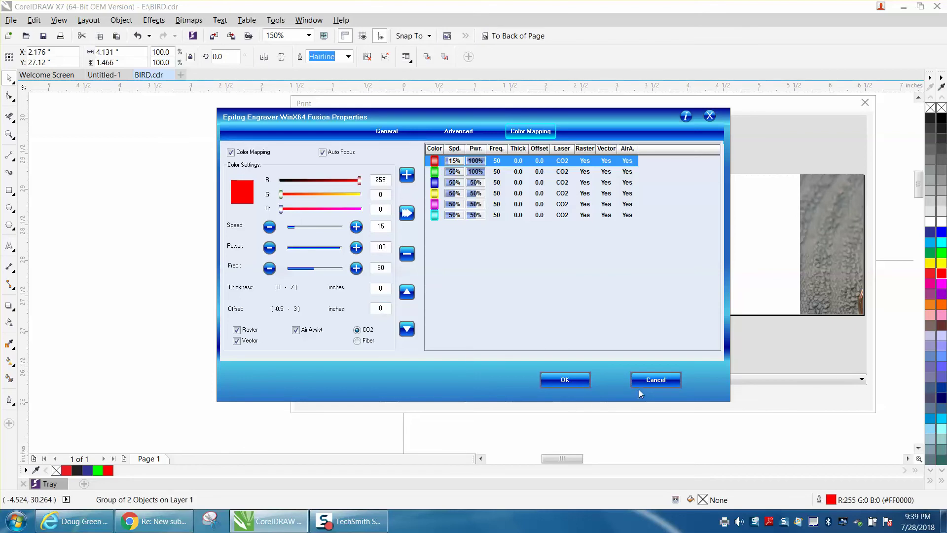
{"action": "left_click", "coordinate": [654, 382]}
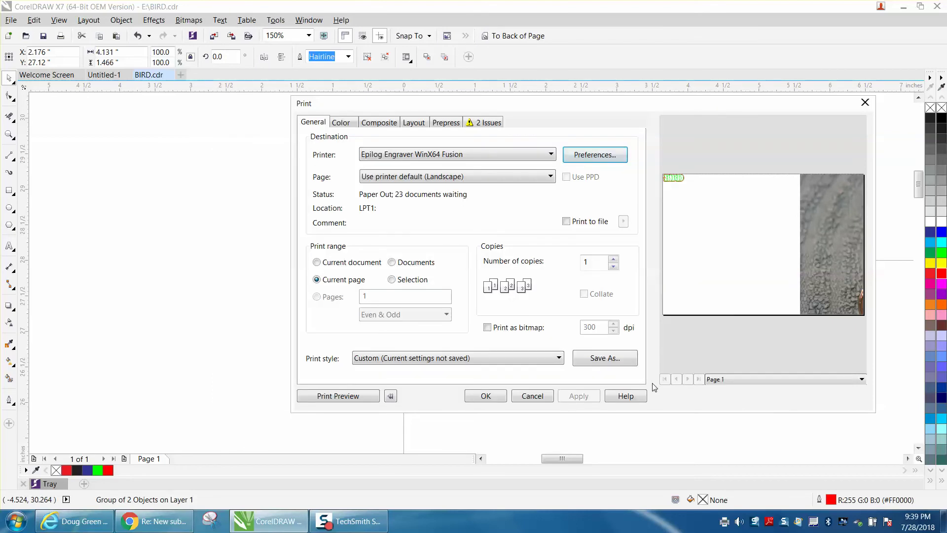
{"action": "left_click", "coordinate": [541, 399]}
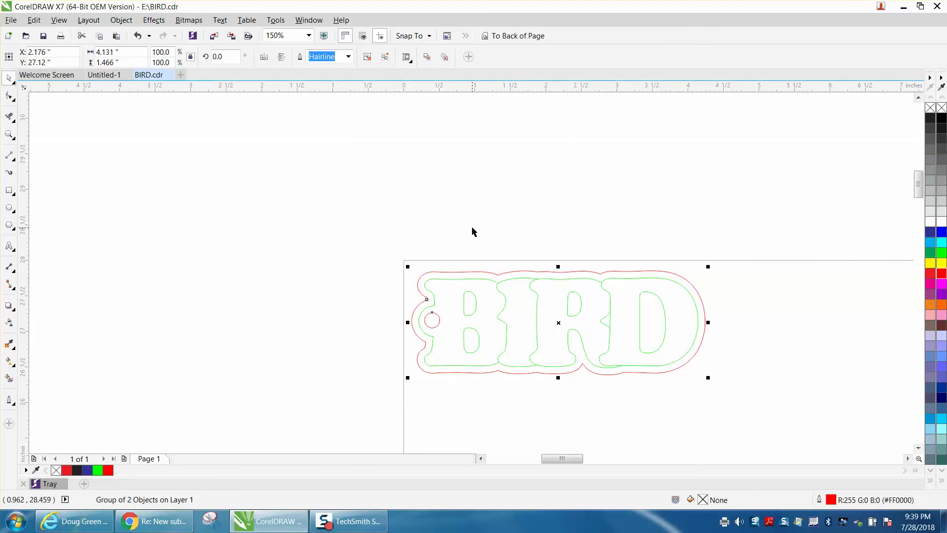
Select the red tag outline group and nudge it up 2 inches above the page.
{"action": "left_click", "coordinate": [514, 230]}
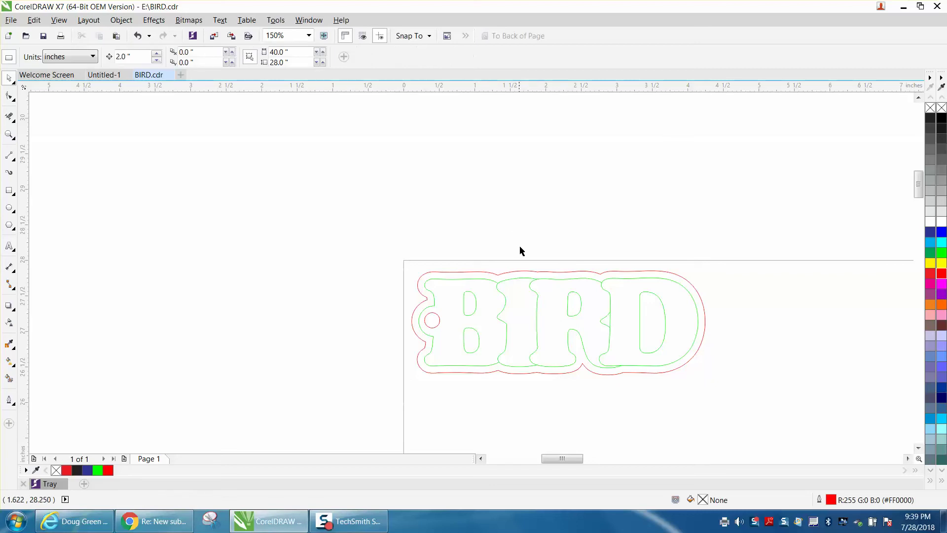
{"action": "left_click", "coordinate": [531, 270]}
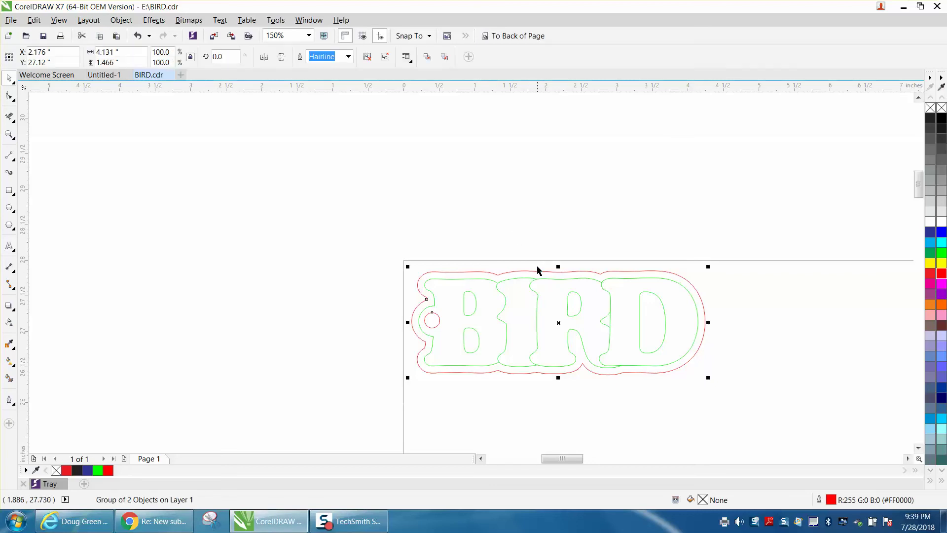
{"action": "left_click", "coordinate": [537, 273]}
{"action": "left_click", "coordinate": [540, 279]}
{"action": "left_click", "coordinate": [534, 267]}
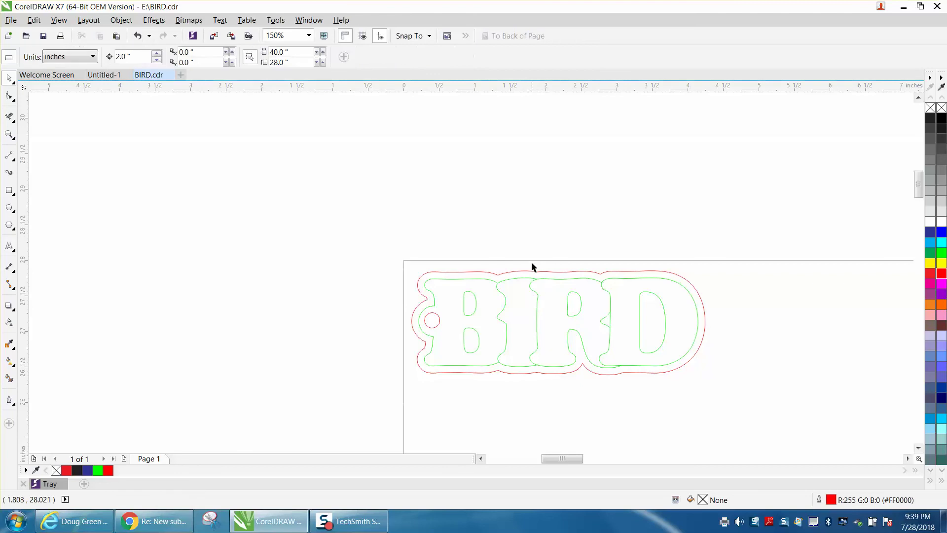
{"action": "left_click", "coordinate": [550, 296]}
{"action": "key", "text": "Up"}
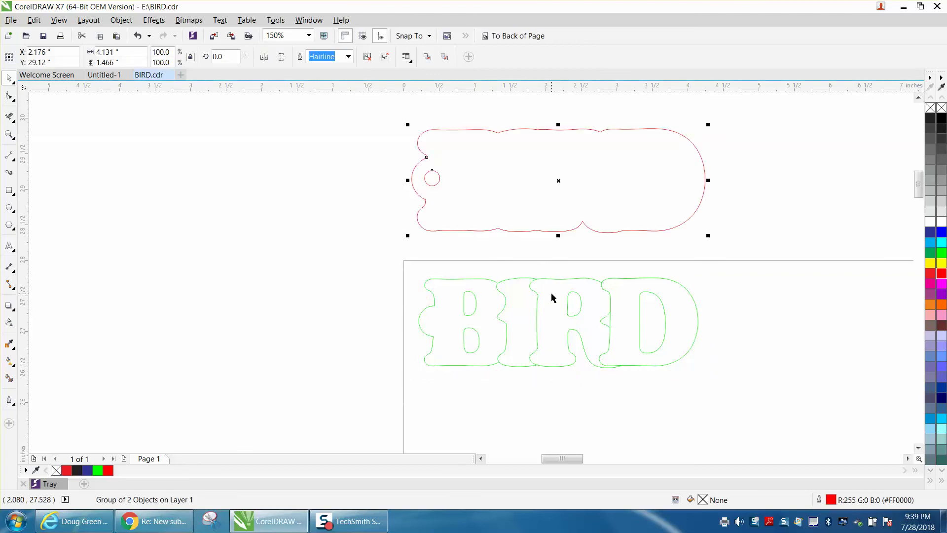
{"action": "left_click", "coordinate": [551, 297]}
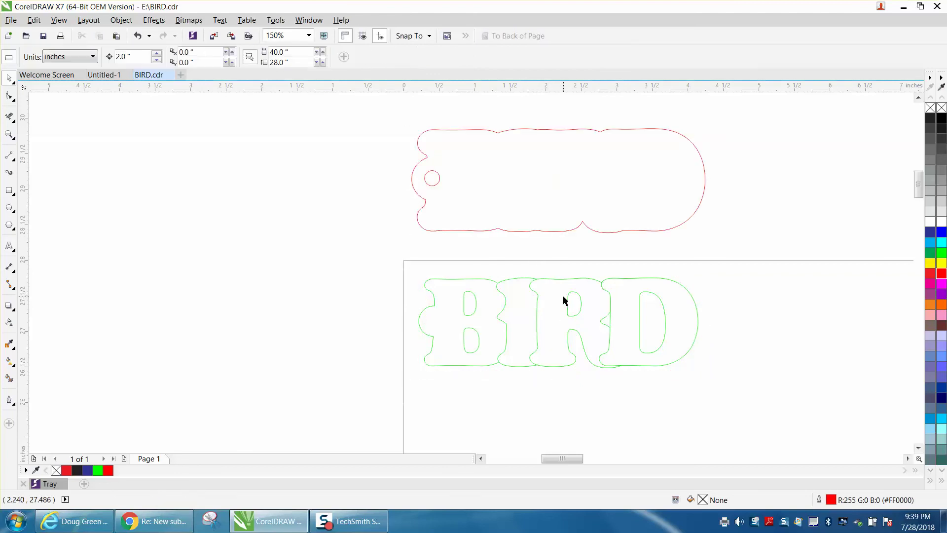
Select the green BIRD lettering, keeping it in place on the page.
{"action": "left_click", "coordinate": [567, 300]}
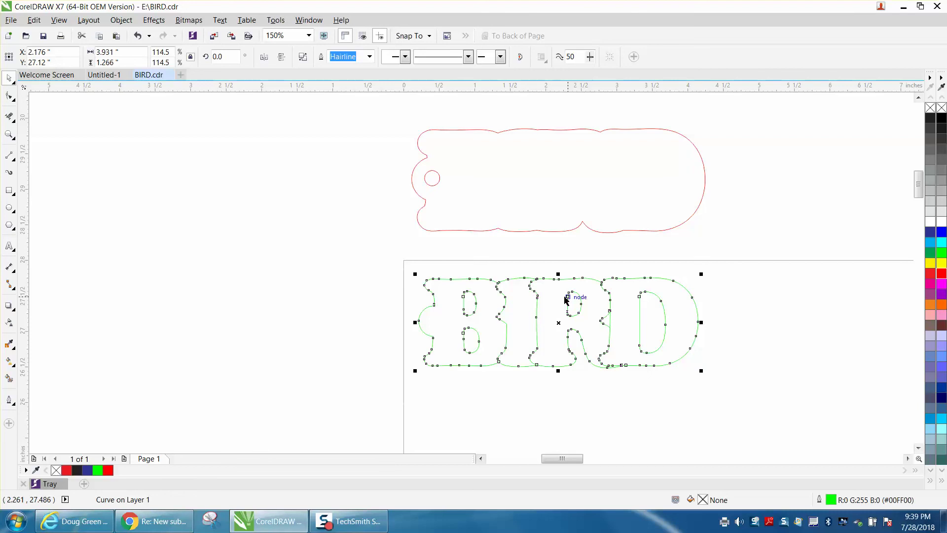
{"action": "key", "text": "Left"}
{"action": "key", "text": "Left"}
{"action": "key", "text": "Left"}
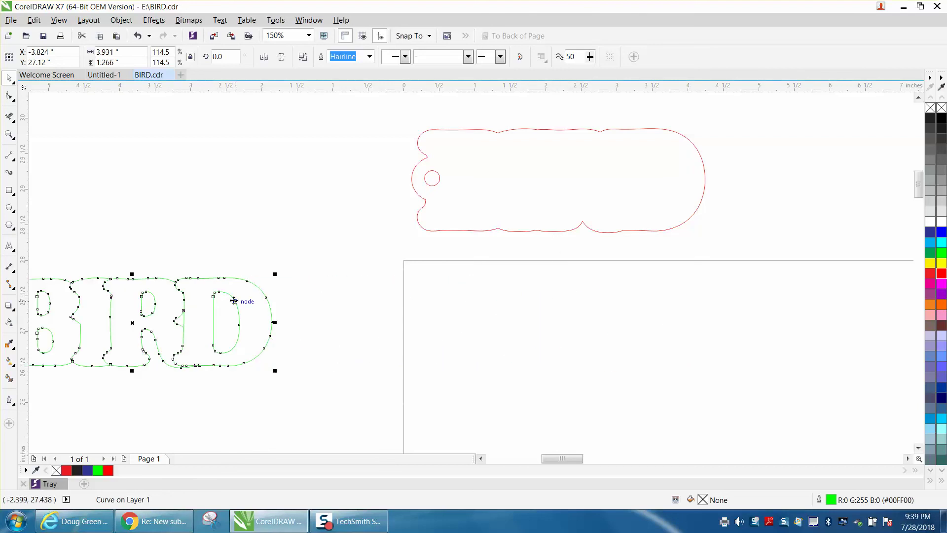
{"action": "key", "text": "Right"}
{"action": "key", "text": "Right"}
{"action": "key", "text": "Right"}
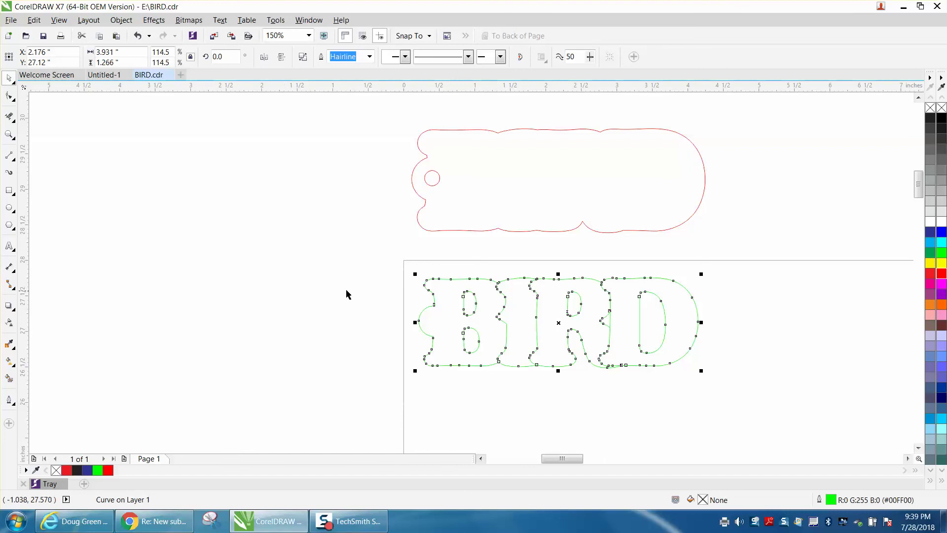
{"action": "left_click", "coordinate": [406, 271]}
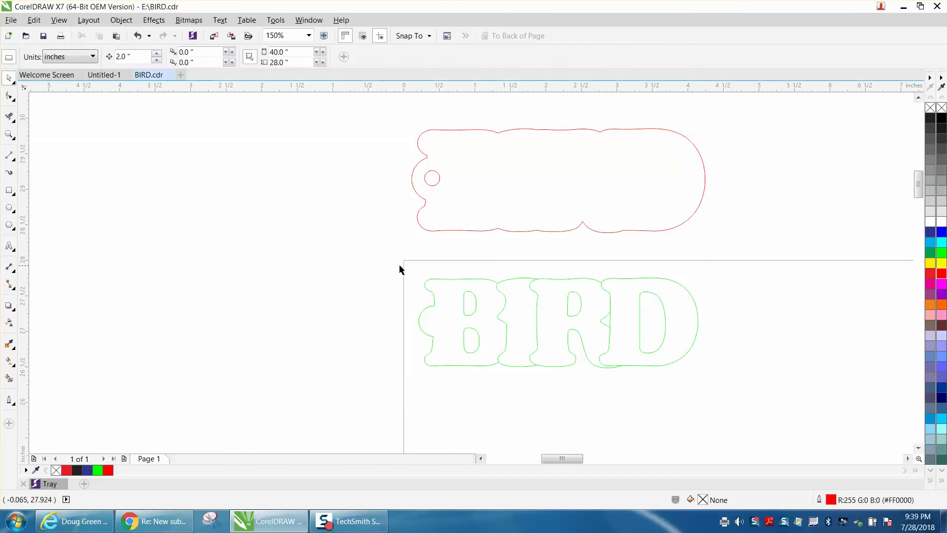
{"action": "left_click", "coordinate": [425, 282]}
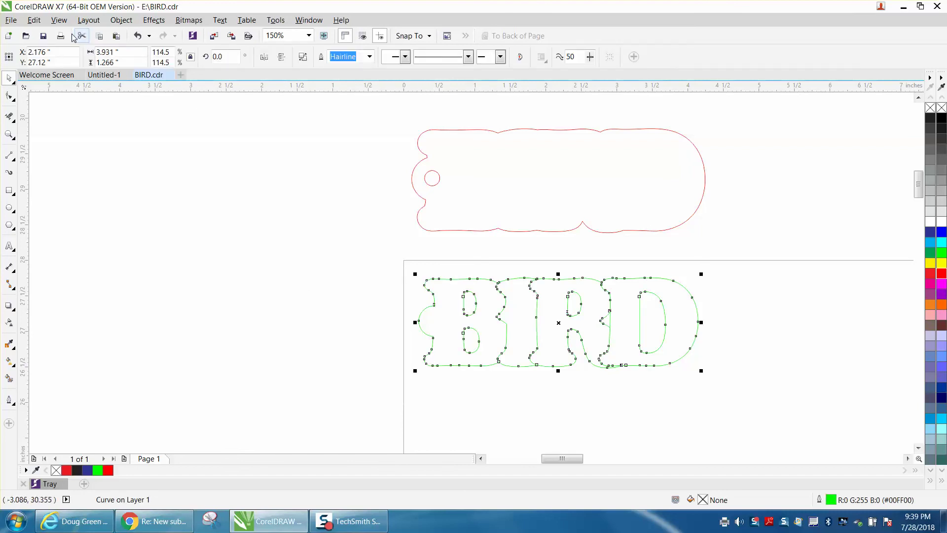
Set a Selection-only Epilog print to Vector at 100% power, cancel, and nudge BIRD left.
{"action": "left_click", "coordinate": [60, 35]}
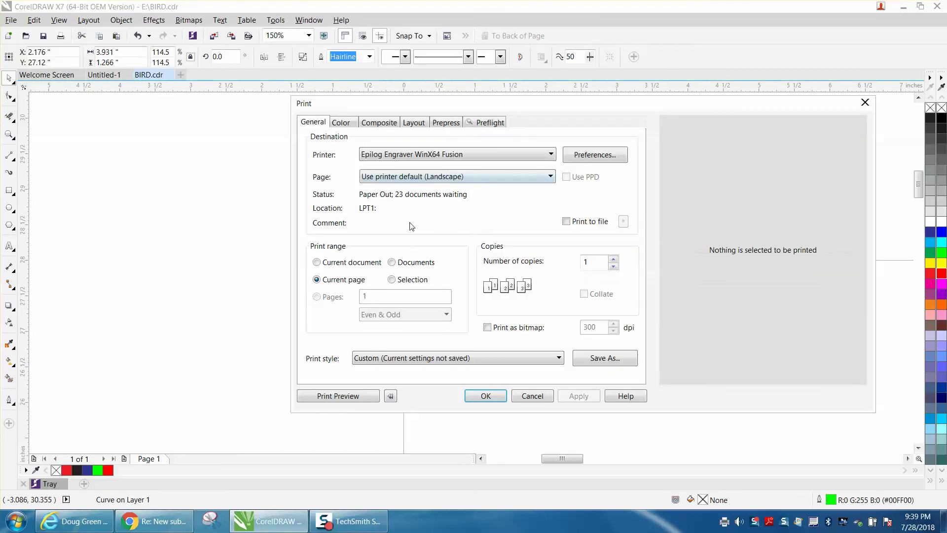
{"action": "left_click", "coordinate": [393, 279]}
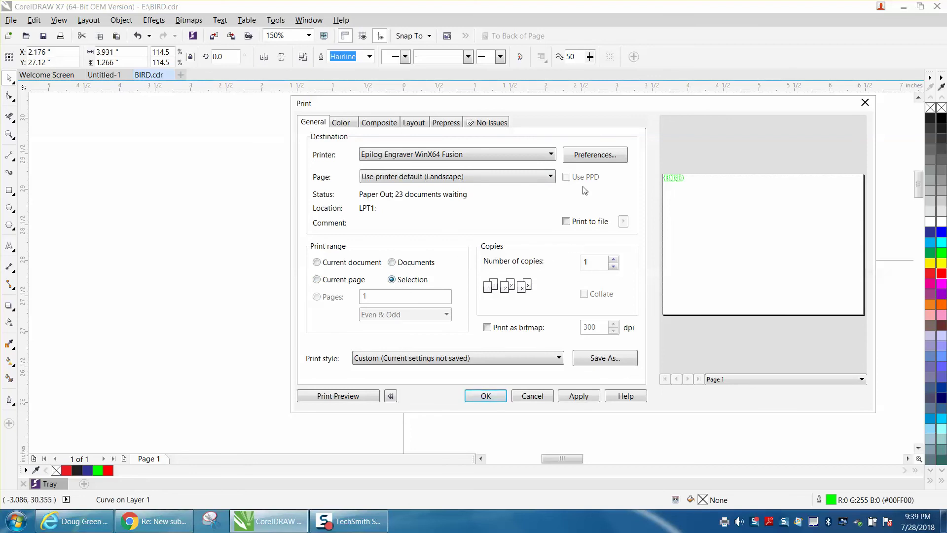
{"action": "left_click", "coordinate": [591, 157]}
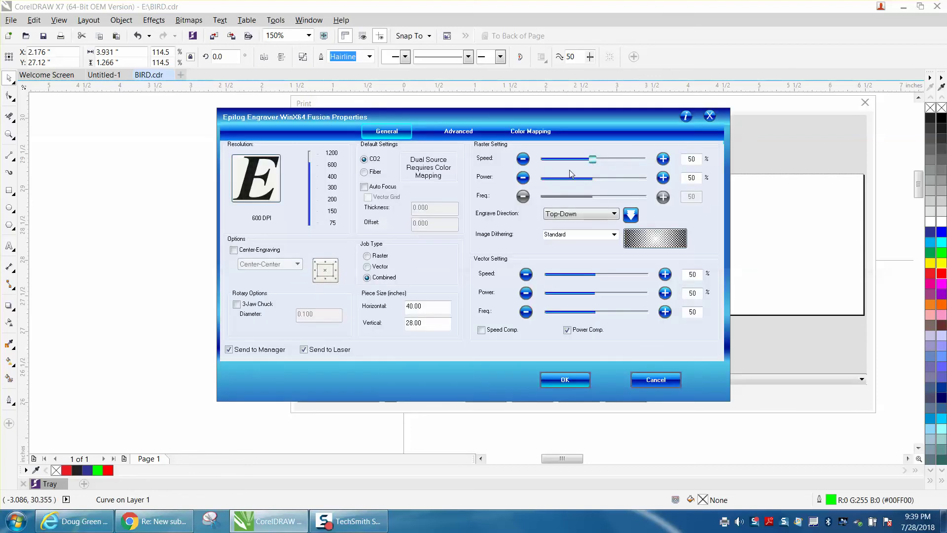
{"action": "left_click", "coordinate": [370, 269]}
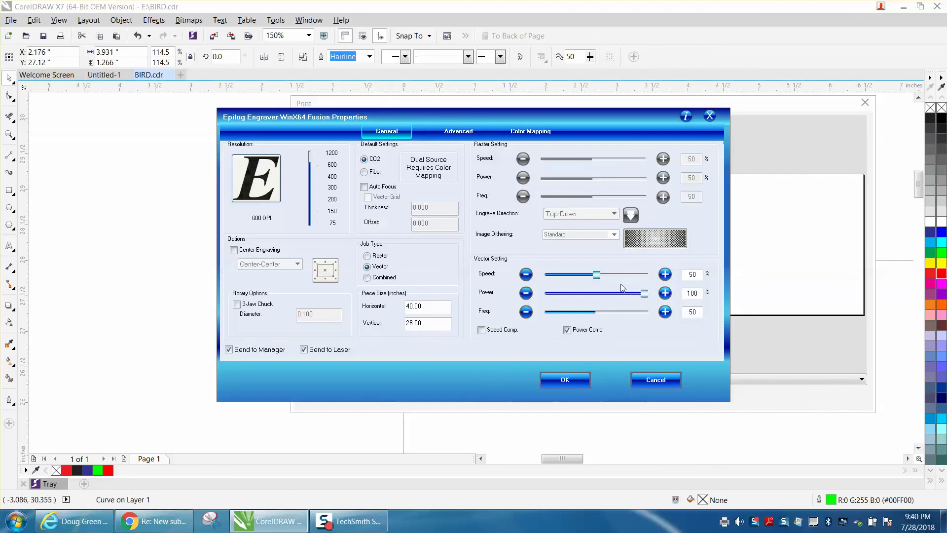
{"action": "left_click", "coordinate": [565, 379]}
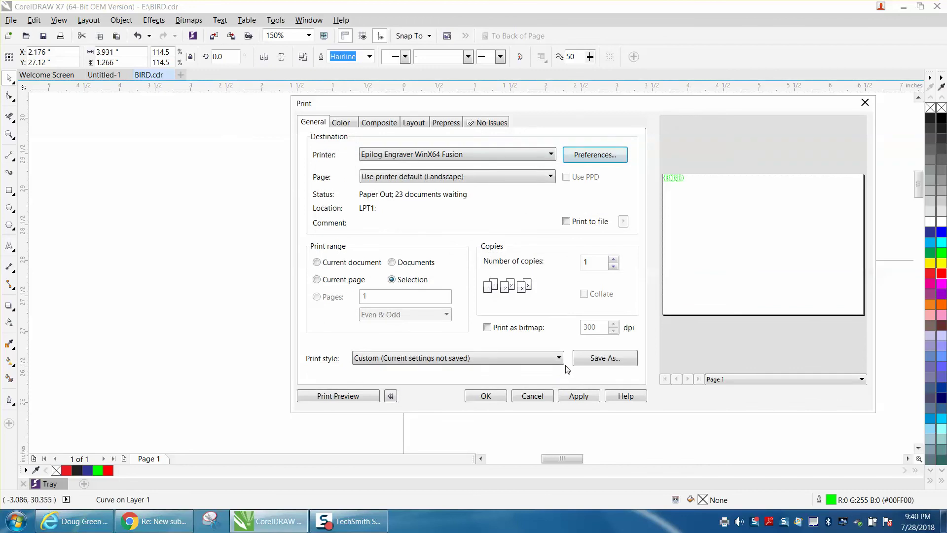
{"action": "left_click", "coordinate": [532, 397]}
{"action": "key", "text": "Left"}
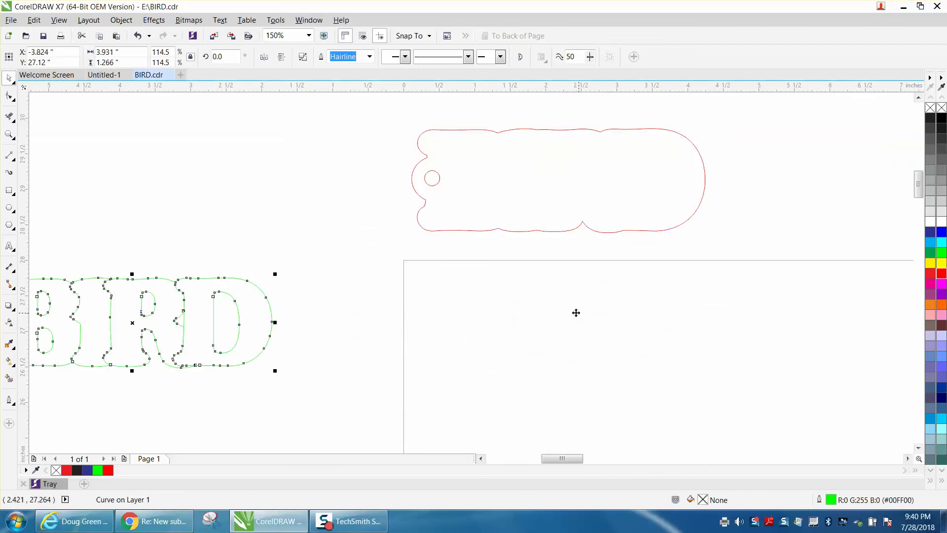
Nudge the red tag outline down 2 inches onto the page and open Print.
{"action": "left_click", "coordinate": [603, 233]}
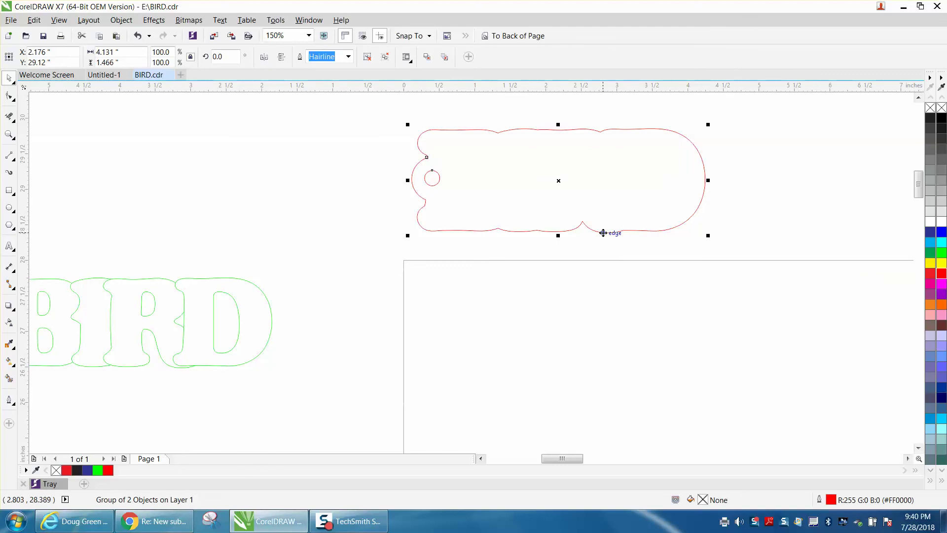
{"action": "key", "text": "Down"}
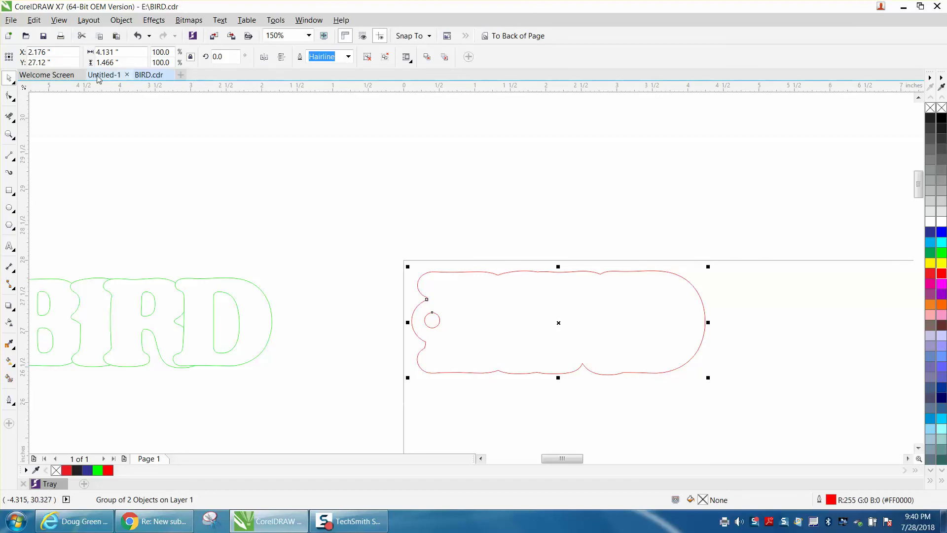
{"action": "left_click", "coordinate": [62, 38]}
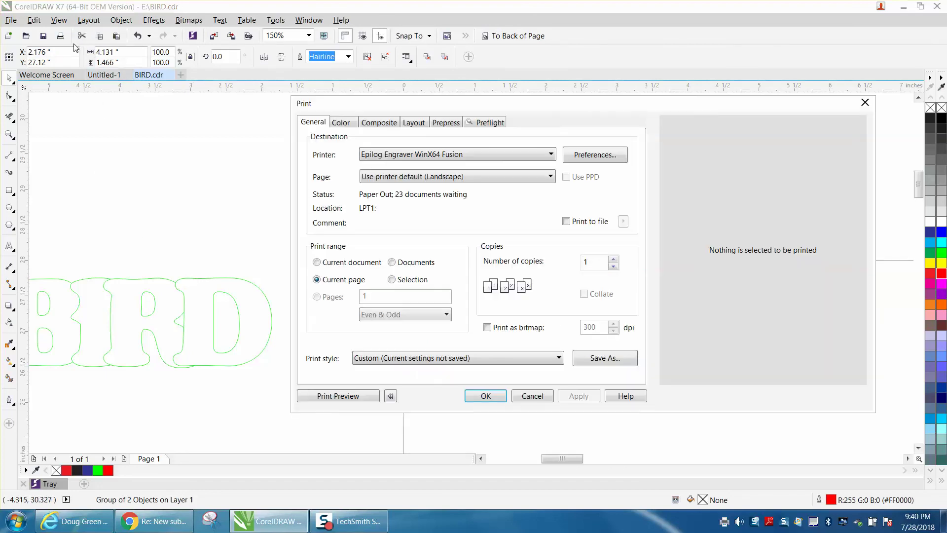
Set the Epilog job to Vector with 100% power and 15% speed, then close Print.
{"action": "left_click", "coordinate": [585, 156]}
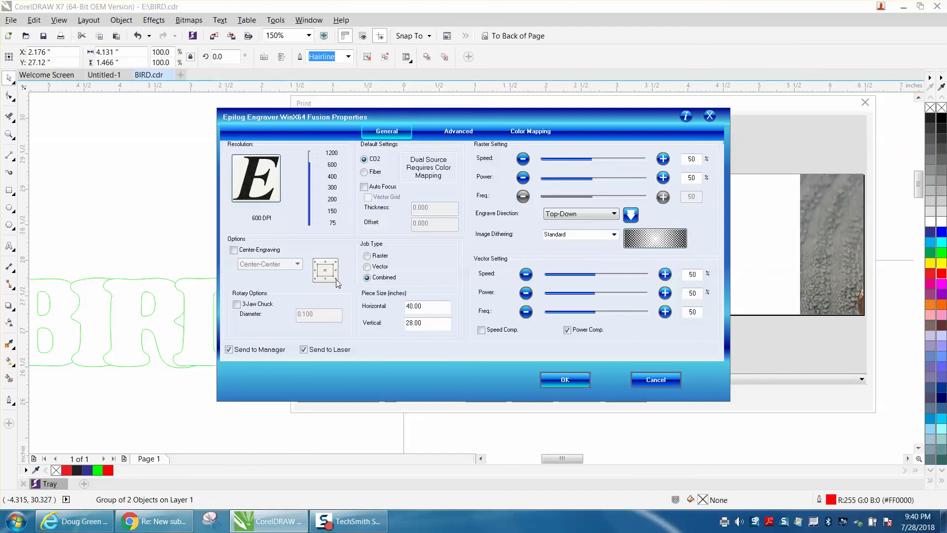
{"action": "left_click", "coordinate": [367, 267]}
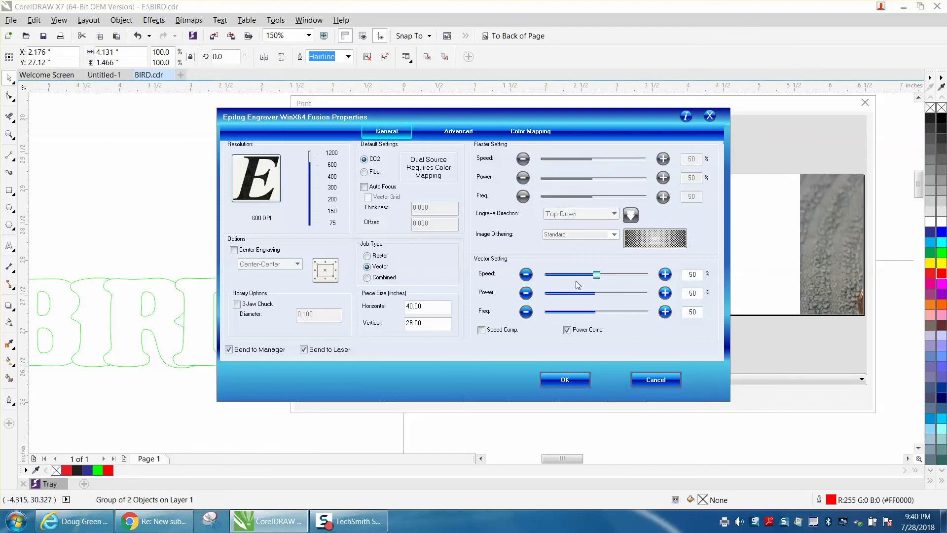
{"action": "left_click", "coordinate": [596, 293]}
{"action": "left_click_drag", "start_coordinate": [595, 293], "coordinate": [644, 294]}
{"action": "left_click_drag", "start_coordinate": [594, 274], "coordinate": [557, 274]}
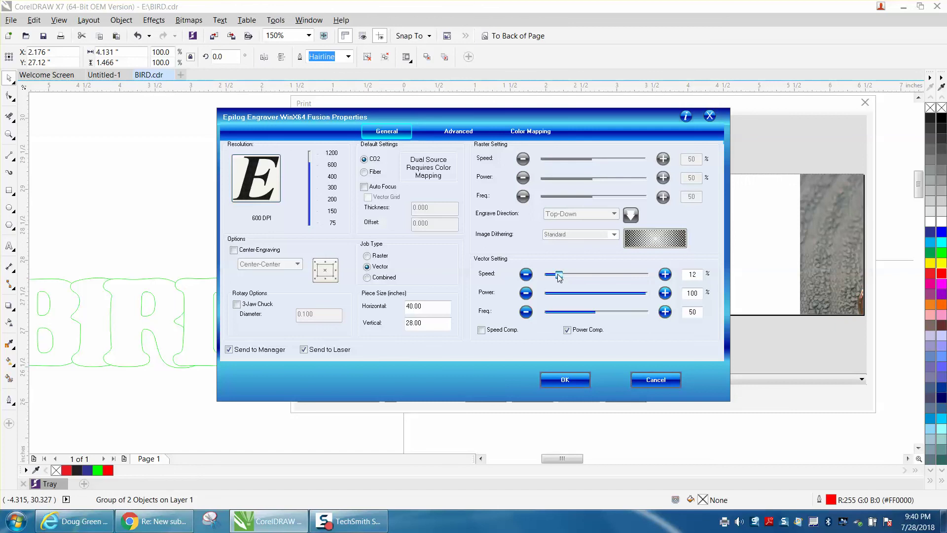
{"action": "left_click", "coordinate": [665, 274]}
{"action": "left_click", "coordinate": [665, 274]}
{"action": "left_click", "coordinate": [665, 274]}
{"action": "left_click", "coordinate": [568, 381]}
{"action": "left_click", "coordinate": [527, 399]}
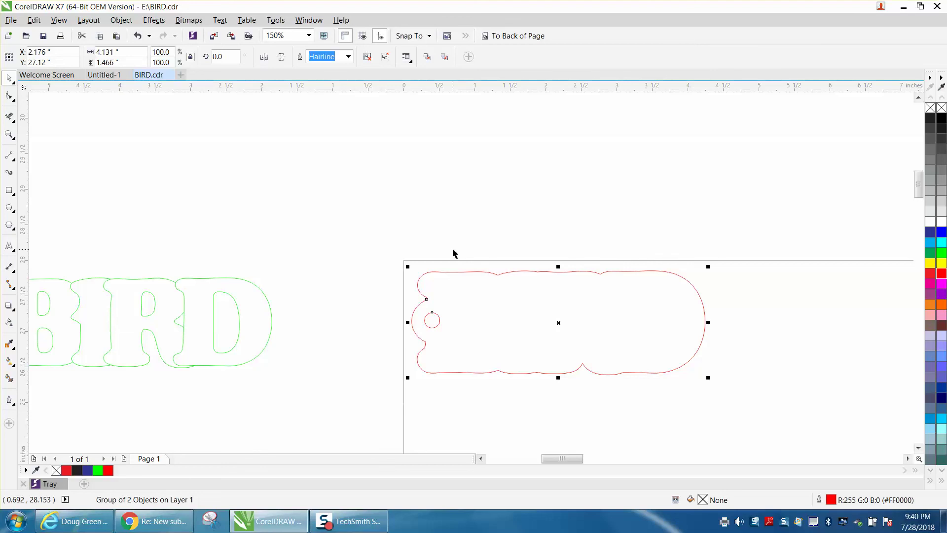
Move the green BIRD lettering right until it sits centred inside the red tag outline.
{"action": "scroll", "coordinate": [446, 249], "scroll_direction": "down", "scroll_amount": 1}
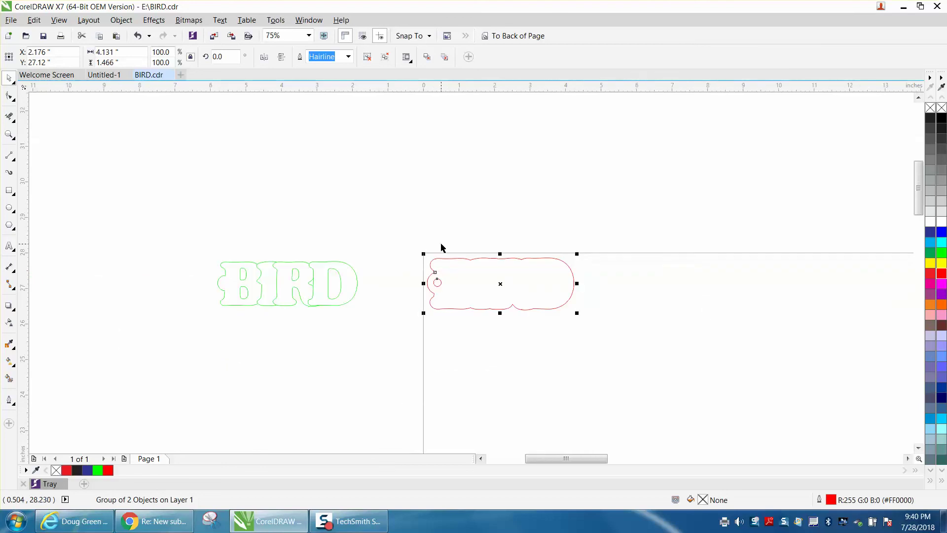
{"action": "left_click", "coordinate": [356, 295]}
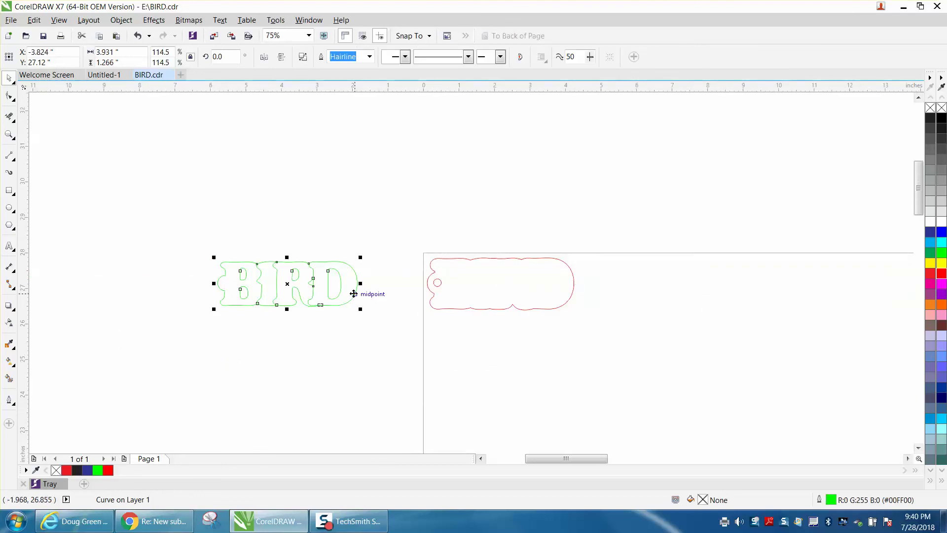
{"action": "left_click_drag", "start_coordinate": [342, 281], "coordinate": [347, 283]}
{"action": "key", "text": "Right"}
{"action": "key", "text": "Right"}
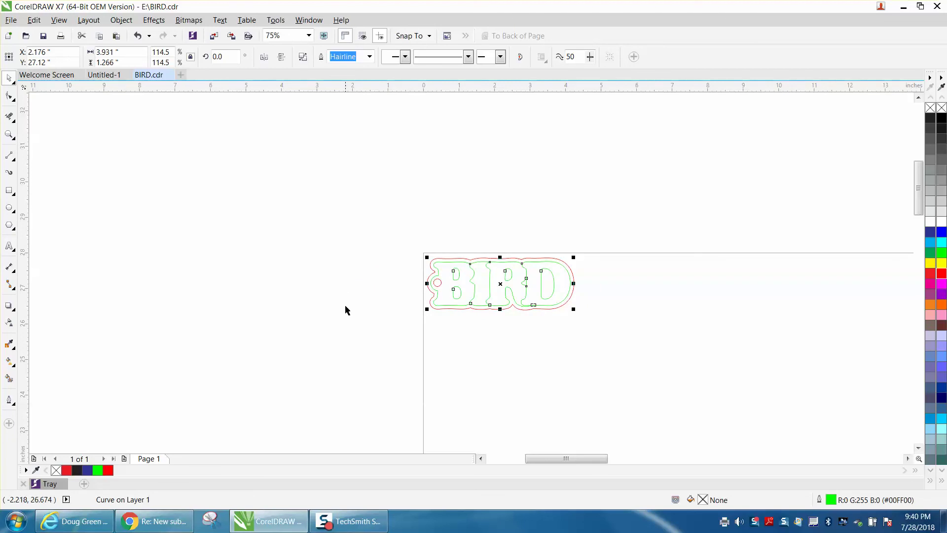
{"action": "scroll", "coordinate": [345, 304], "scroll_direction": "down", "scroll_amount": 6}
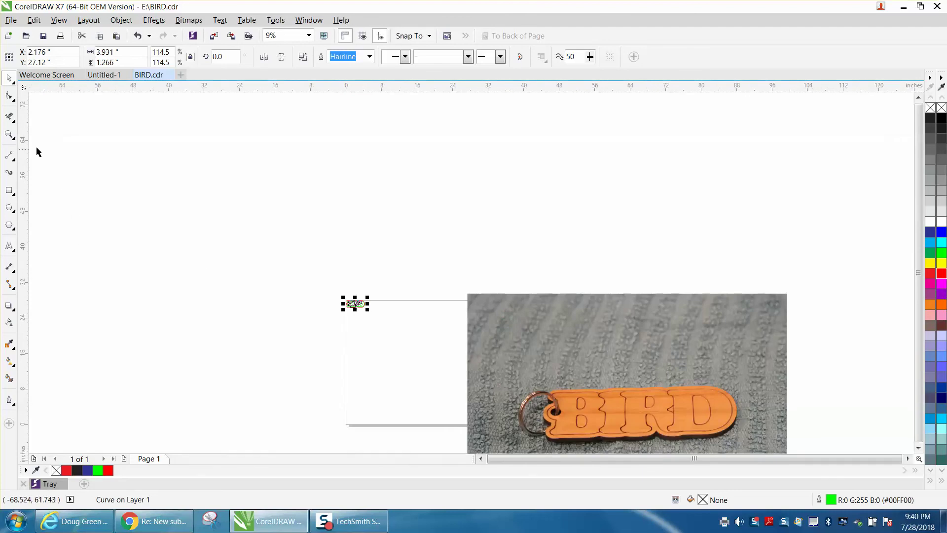
Zoom onto the finished wooden BIRD keychain photo so it fills the window.
{"action": "left_click", "coordinate": [9, 134]}
{"action": "left_click_drag", "start_coordinate": [558, 359], "coordinate": [652, 423]}
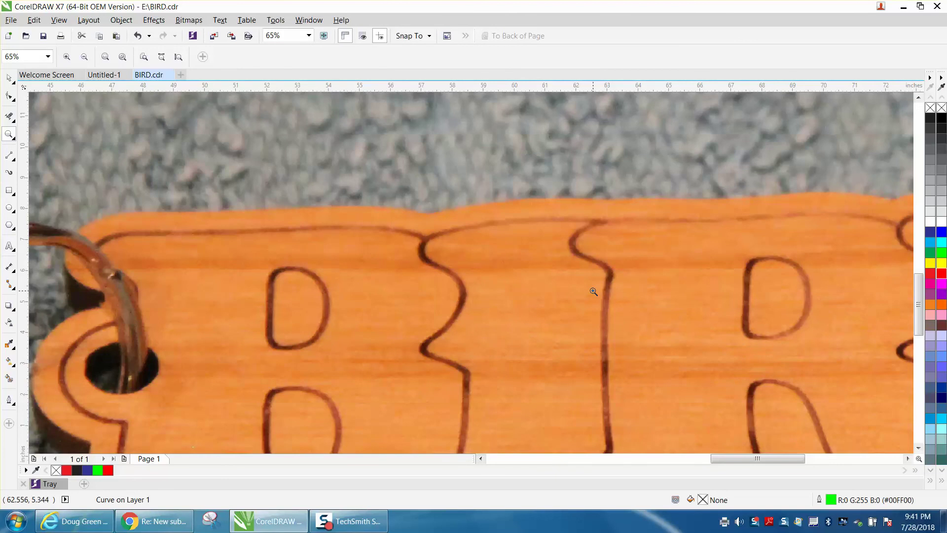
{"action": "right_click", "coordinate": [594, 290]}
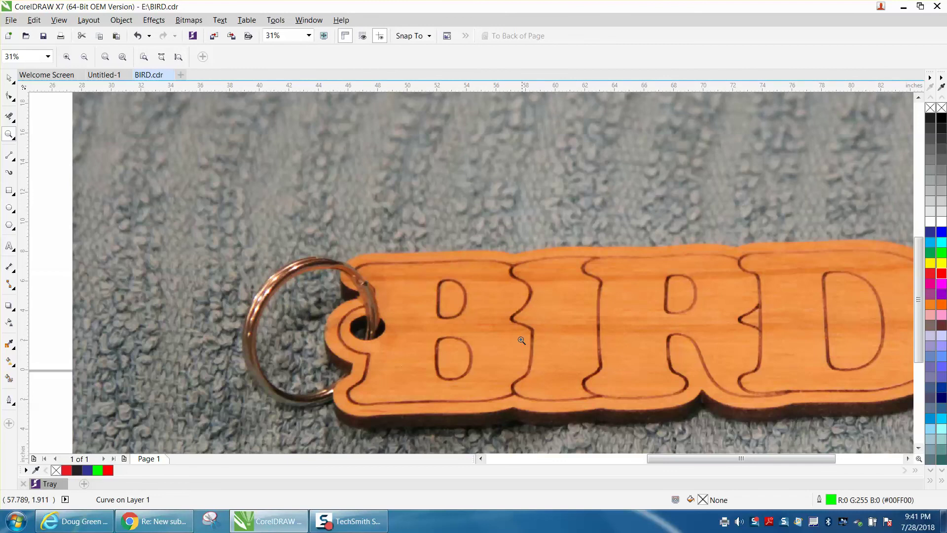
{"action": "scroll", "coordinate": [516, 328], "scroll_direction": "down", "scroll_amount": 2}
{"action": "left_click_drag", "start_coordinate": [370, 278], "coordinate": [776, 381]}
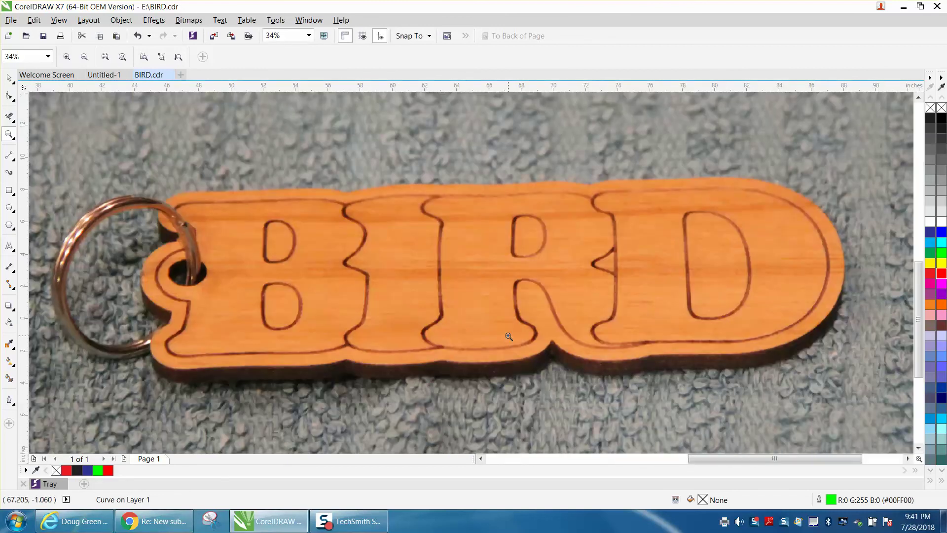